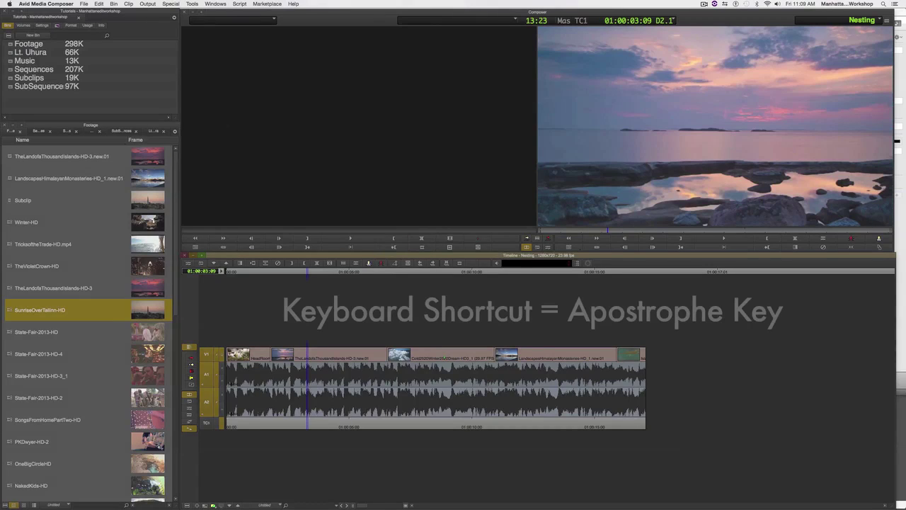
Demonstrate the apostrophe add-keyframe shortcut and bring up the Command Palette from the Tools menu
key(apostrophe)
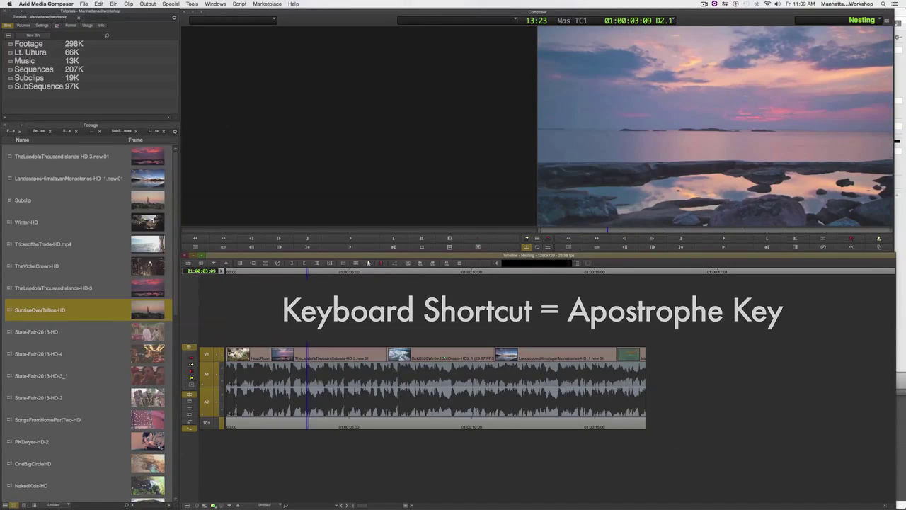
key(apostrophe)
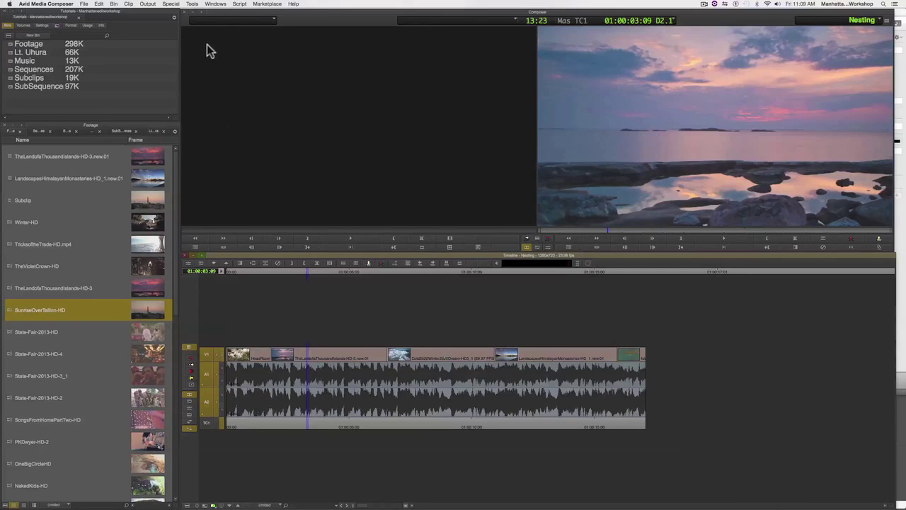
click(192, 4)
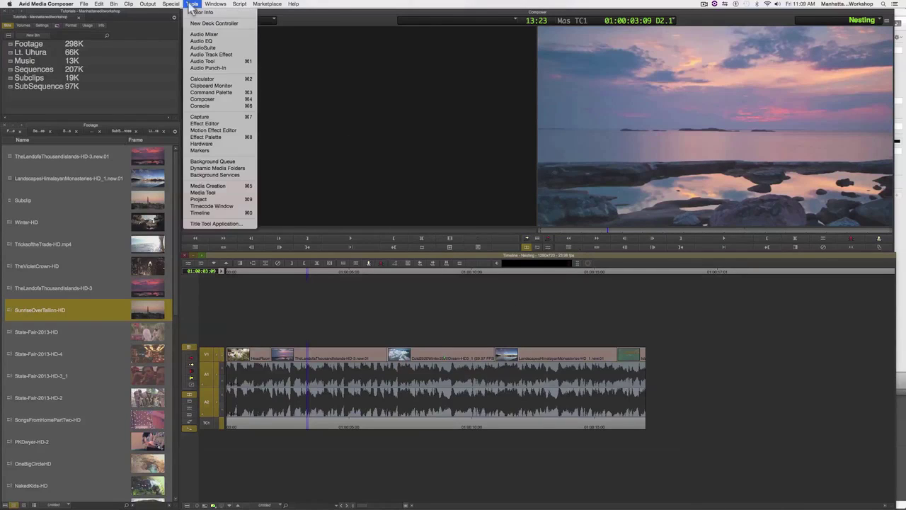
click(211, 93)
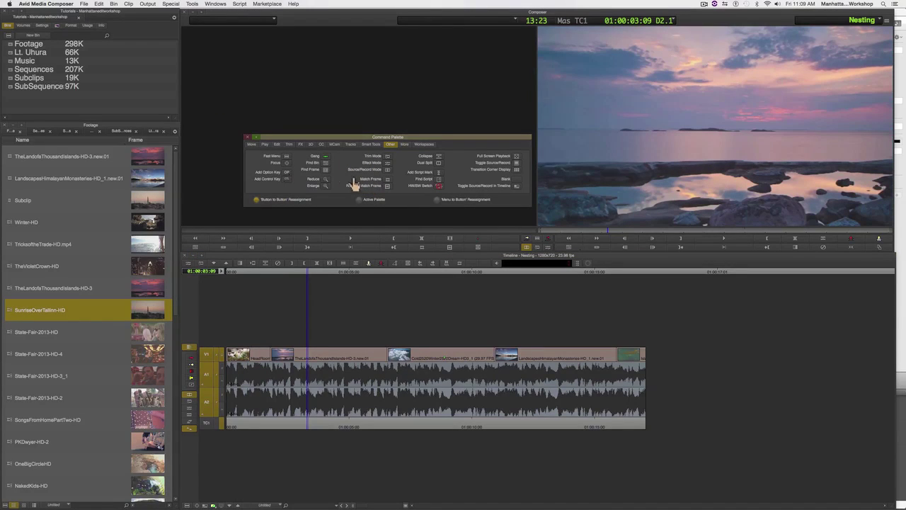
Review the palette's effect commands, then move the playhead back to 01:00:02:19
click(301, 144)
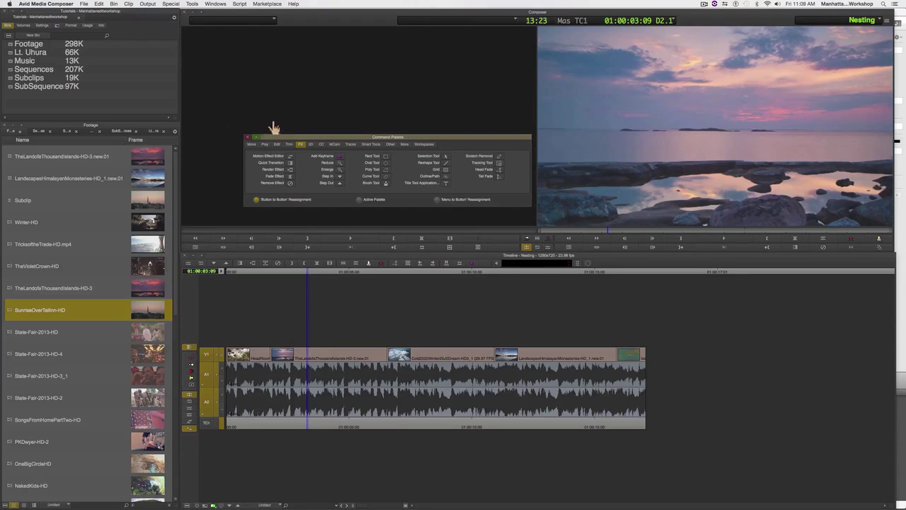
click(250, 137)
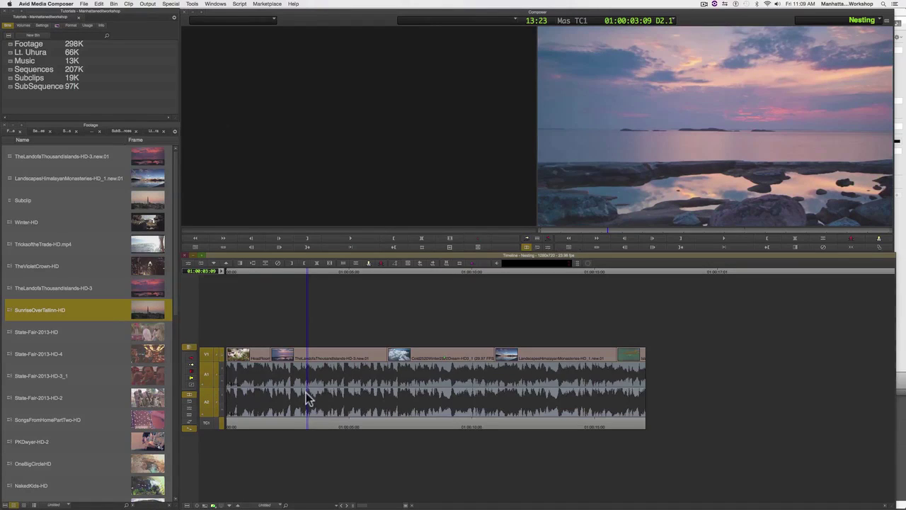
mouse_move(306, 392)
mouse_down()
mouse_move(280, 398)
mouse_move(291, 392)
mouse_up()
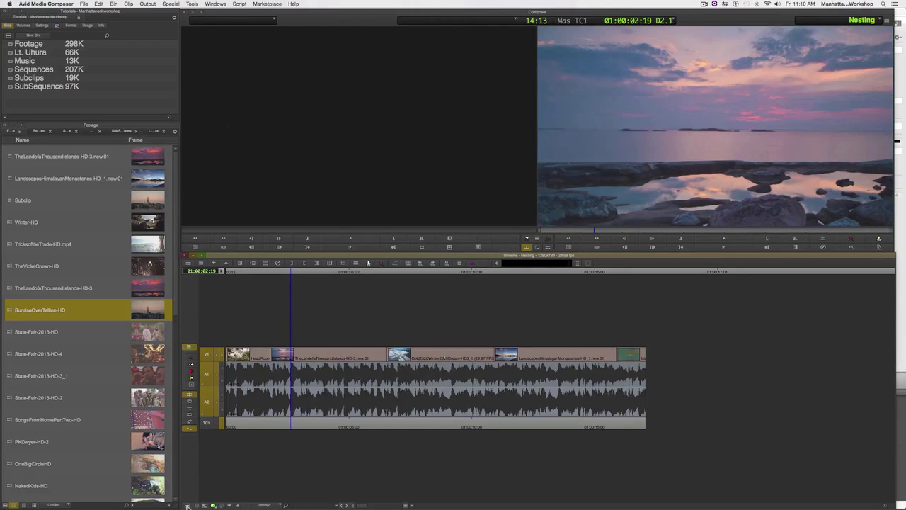
Set the timeline Fast Menu's Audio Data display to Volume for the A1 and A2 tracks
click(187, 506)
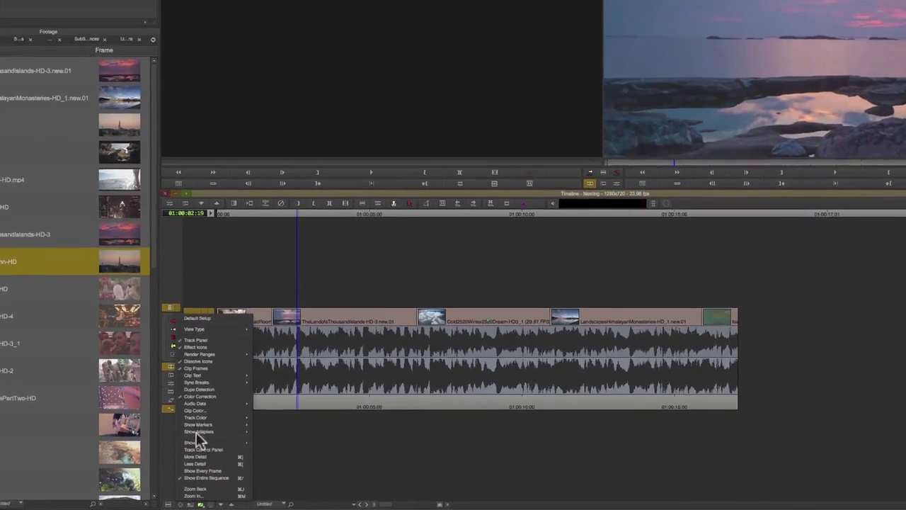
mouse_move(207, 429)
mouse_move(183, 392)
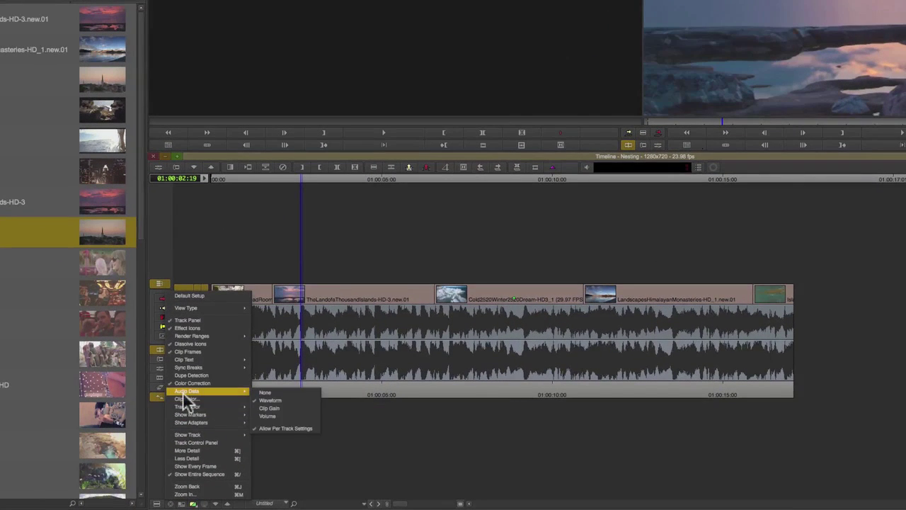
click(269, 417)
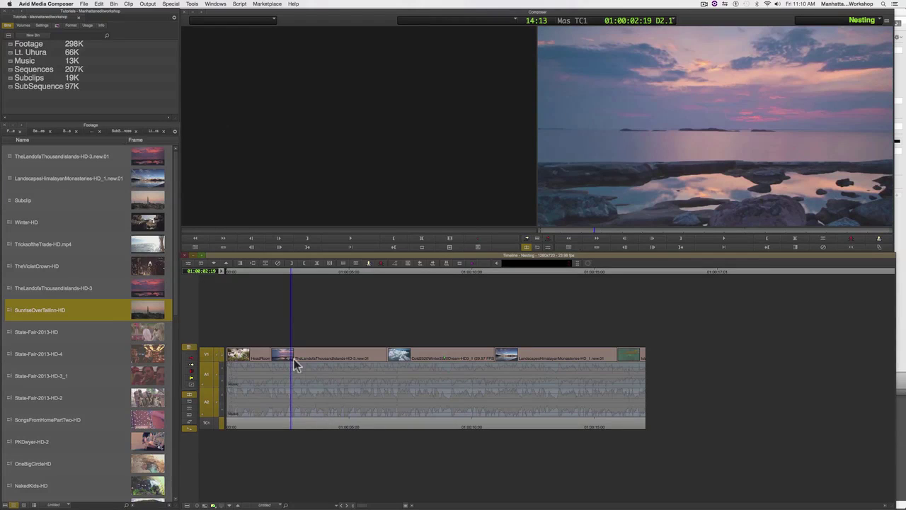
Add volume keyframes on A1 and A2 at the playhead, then park it at 01:00:03:09
click(473, 264)
click(473, 266)
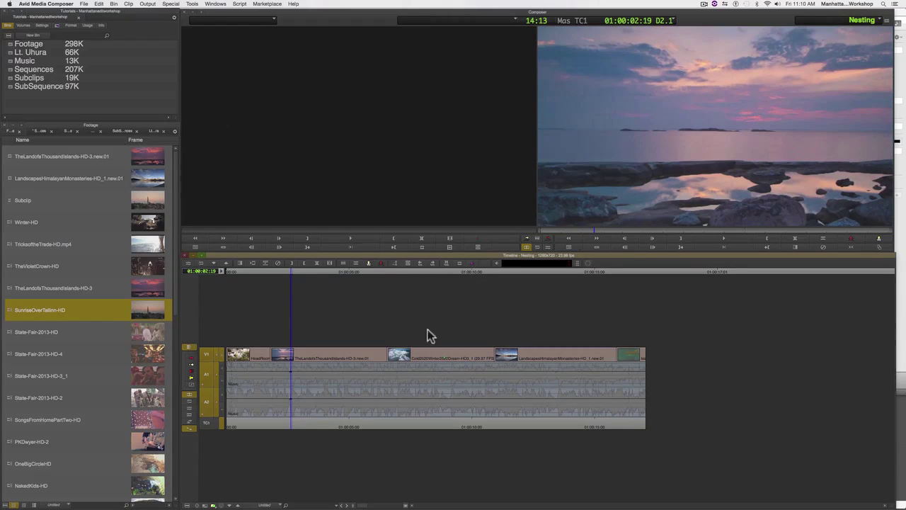
mouse_move(291, 406)
mouse_down()
mouse_move(305, 407)
mouse_move(302, 400)
mouse_up()
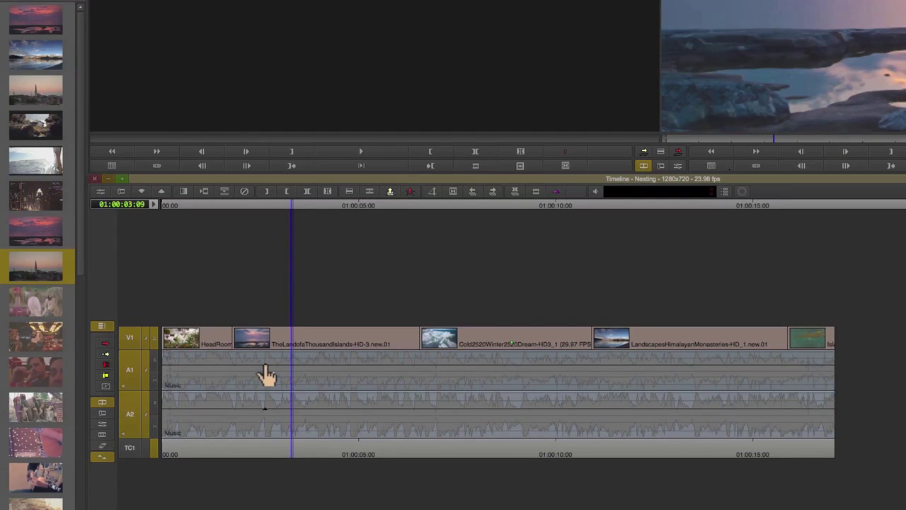
Trial-lower the A1 and A2 music volume, undo it, then nudge the keyframe level slightly down
drag(263, 366, 264, 373)
drag(264, 409, 264, 421)
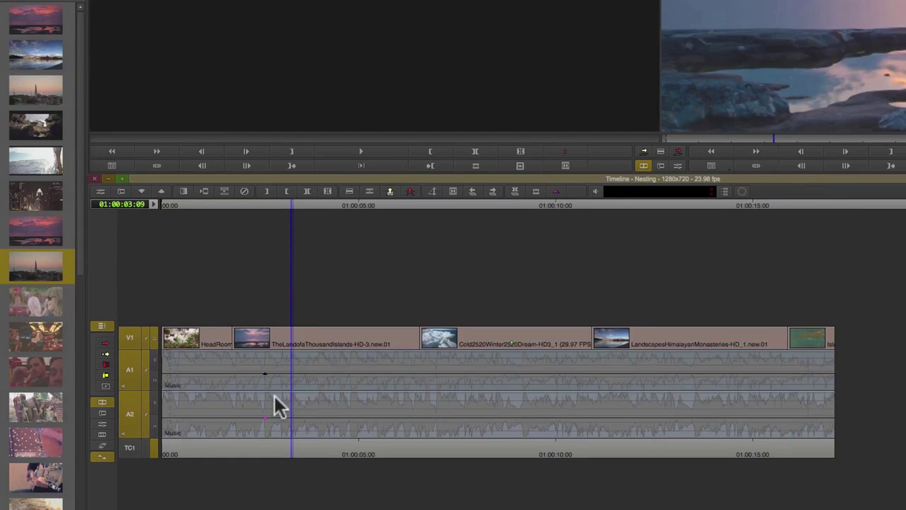
key(ctrl+z)
key(ctrl+z)
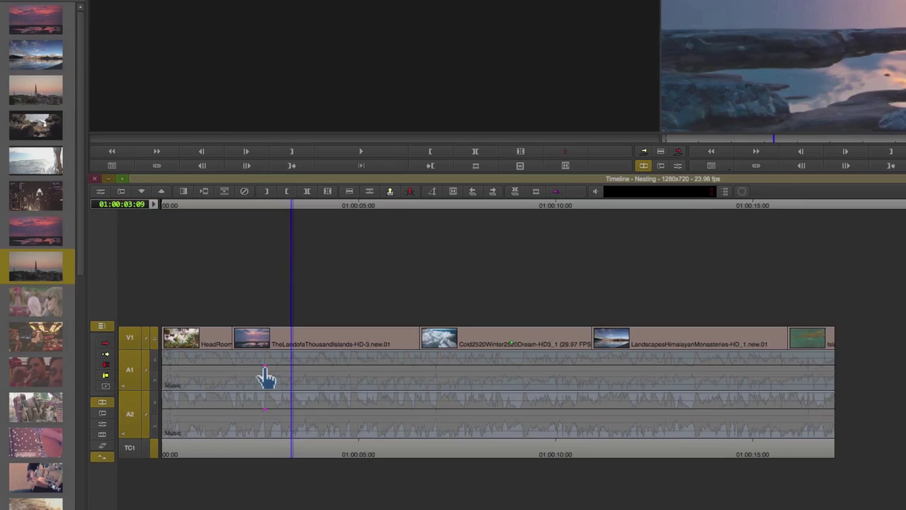
mouse_move(264, 367)
mouse_down()
mouse_move(263, 379)
mouse_move(264, 366)
mouse_up()
mouse_move(287, 397)
mouse_down()
mouse_move(267, 394)
mouse_move(294, 398)
mouse_up()
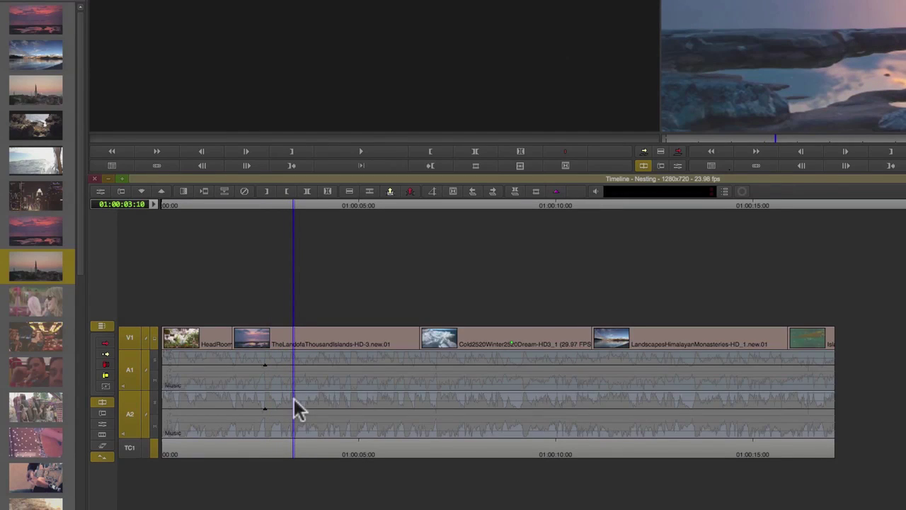
Add volume keyframes on A1 and A2 at the playhead and at 01:00:05:01
click(556, 191)
drag(293, 398, 363, 398)
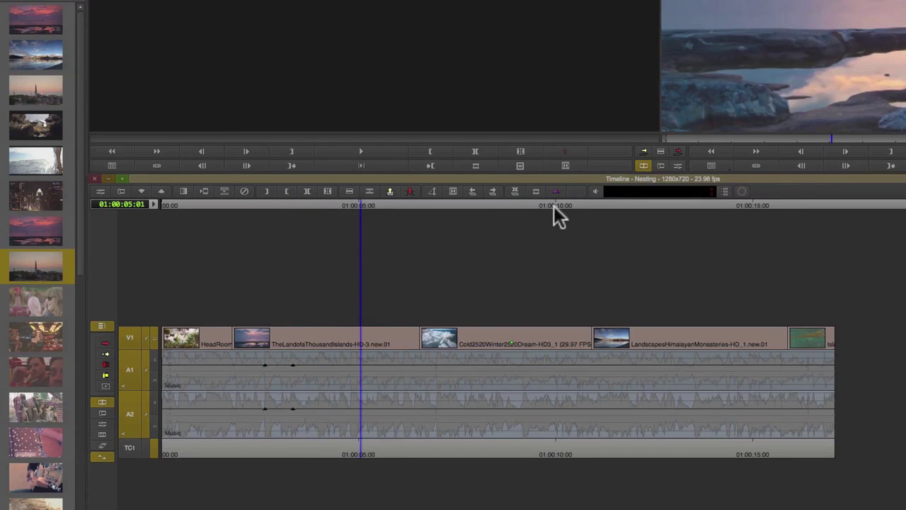
key(h)
Add another keyframe pair at 01:00:05:25, then Option-drag to select the middle keyframes on both tracks
drag(364, 382, 393, 386)
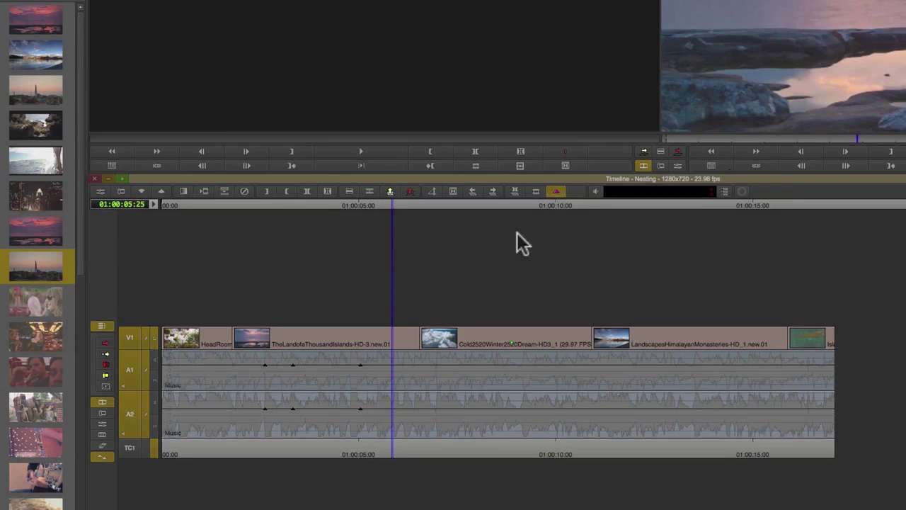
key(h)
click(319, 400)
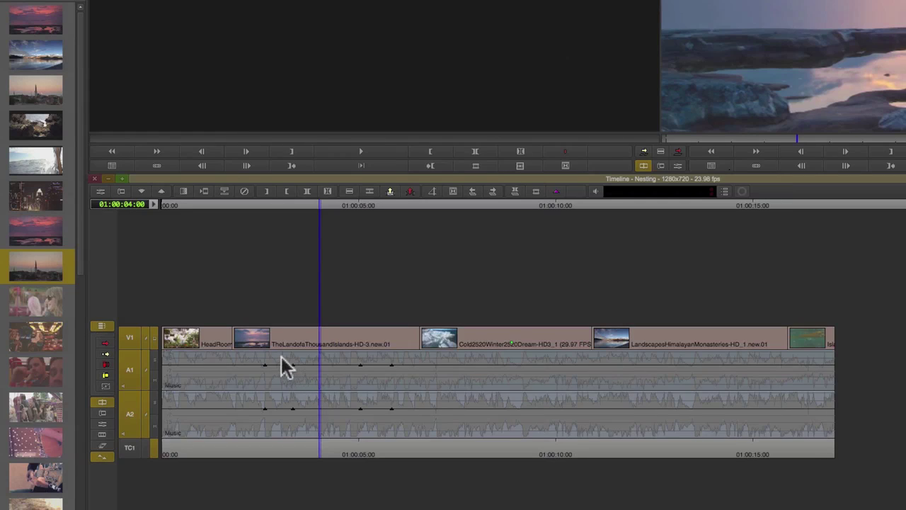
drag(282, 360, 365, 425)
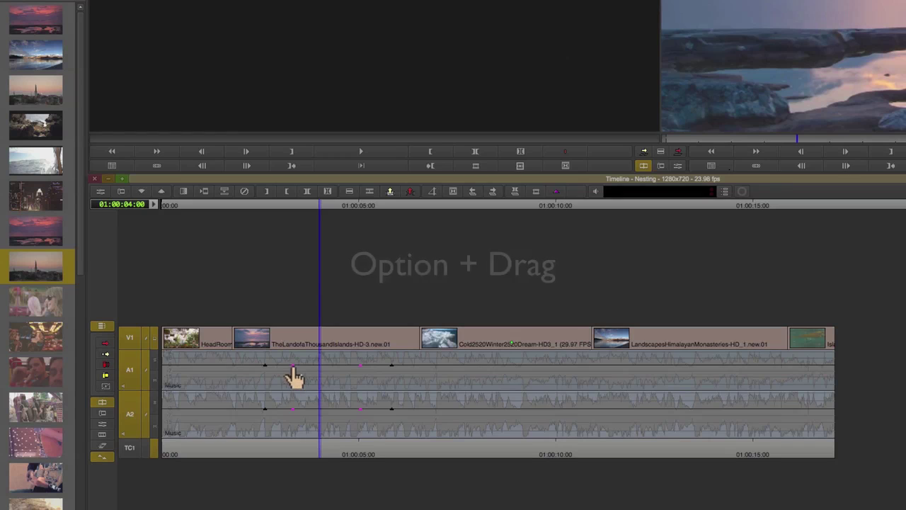
Lower the middle A1/A2 keyframes to dip the music and move the final keyframe later
drag(294, 377, 296, 389)
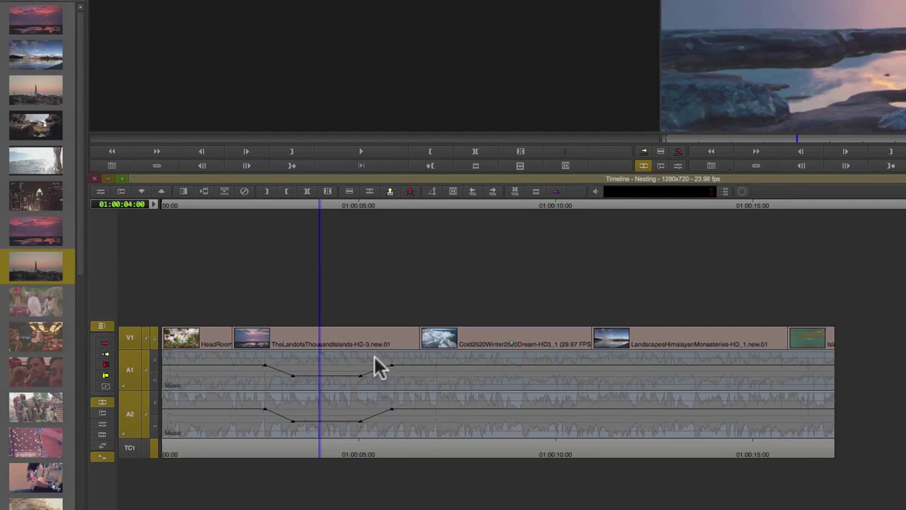
mouse_move(392, 367)
mouse_down()
mouse_move(423, 370)
mouse_move(382, 380)
mouse_up()
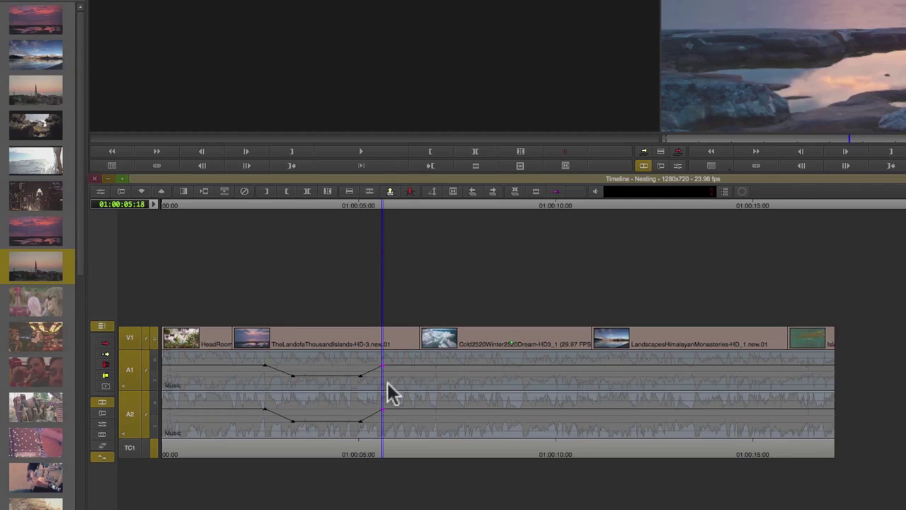
key(Right)
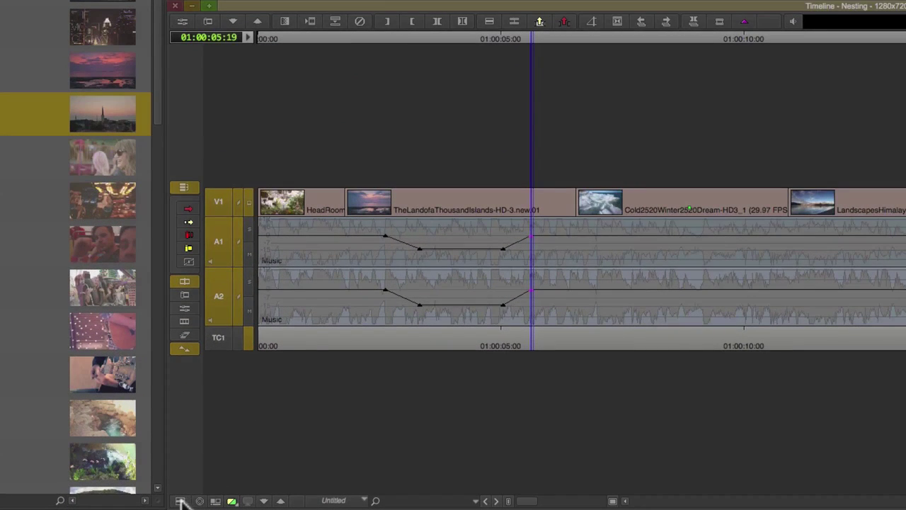
click(179, 501)
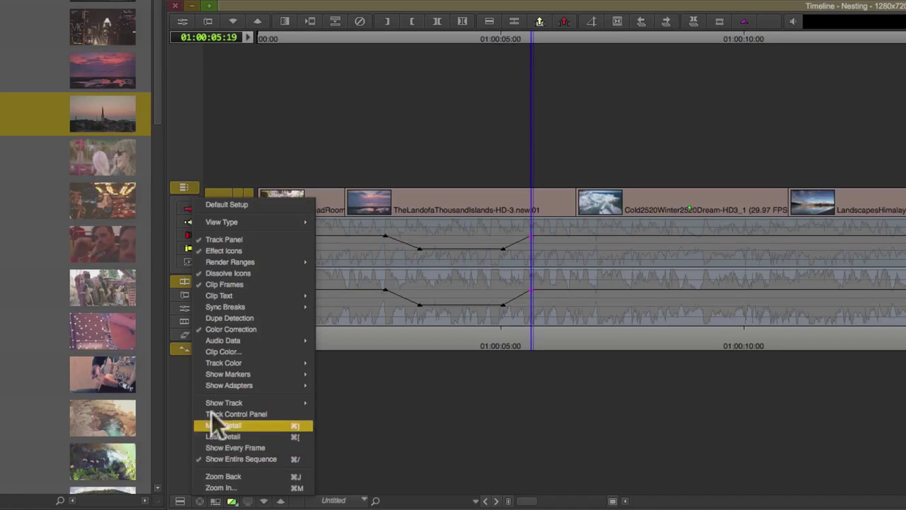
mouse_move(220, 342)
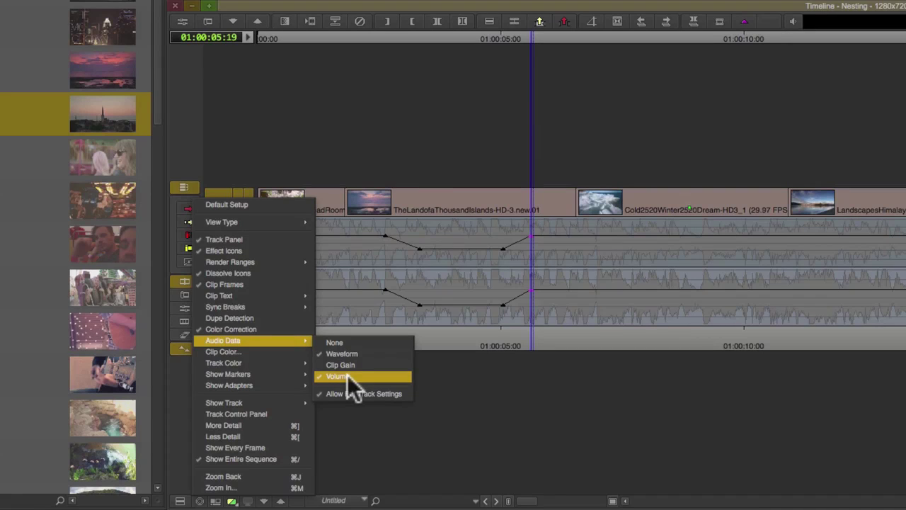
click(550, 320)
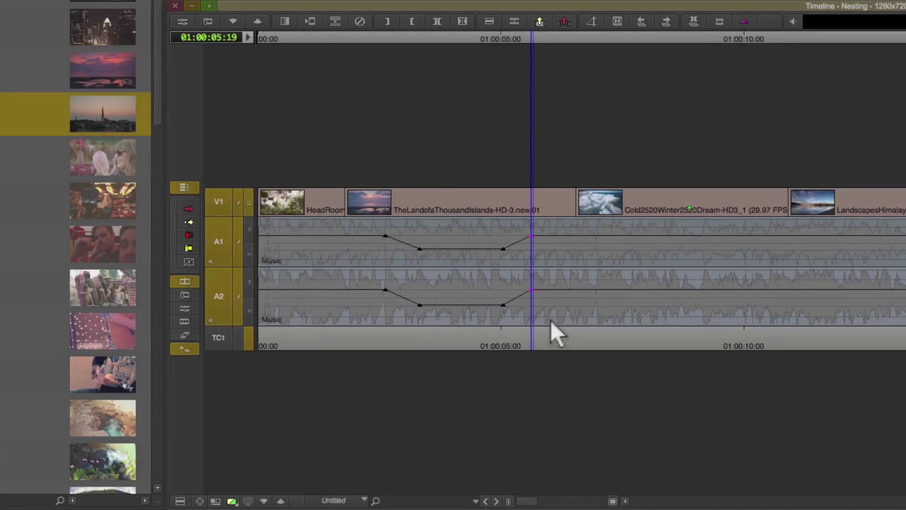
Add A1/A2 volume keyframe pairs at 01:00:07:23 and 01:00:08:26
key(space)
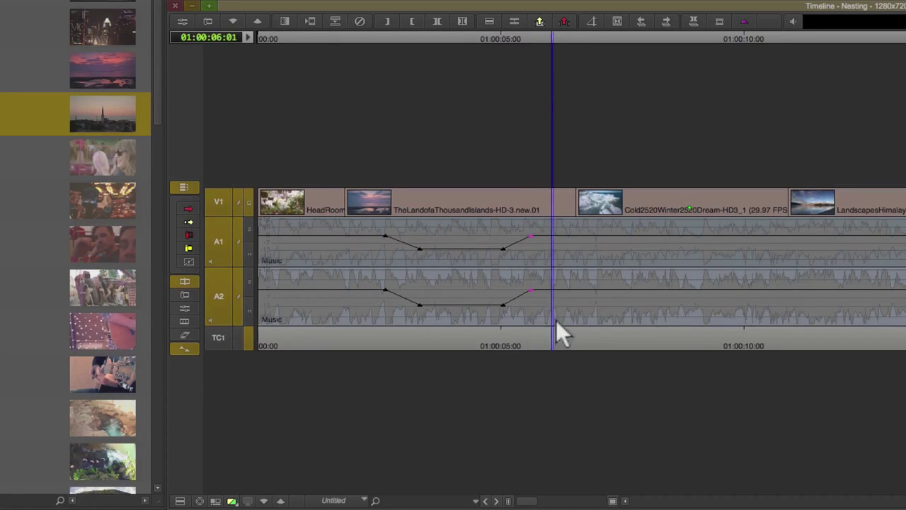
click(637, 317)
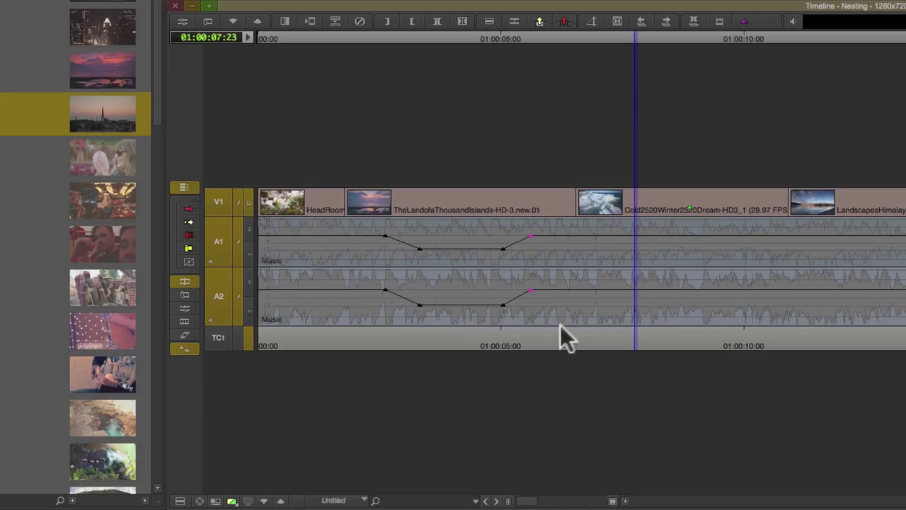
click(742, 21)
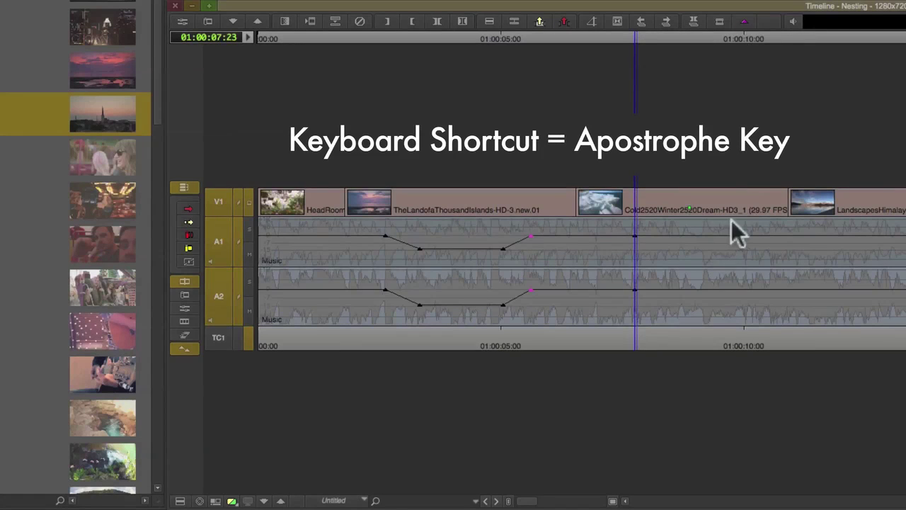
click(690, 255)
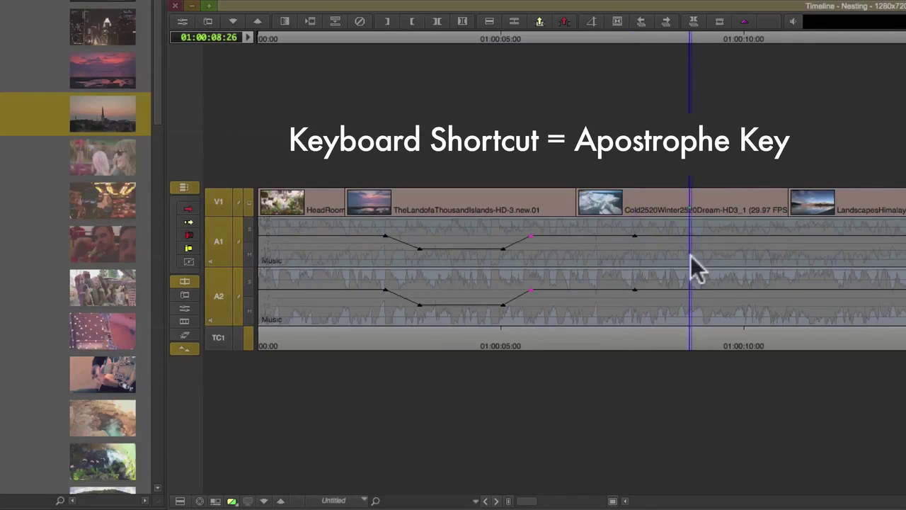
click(744, 23)
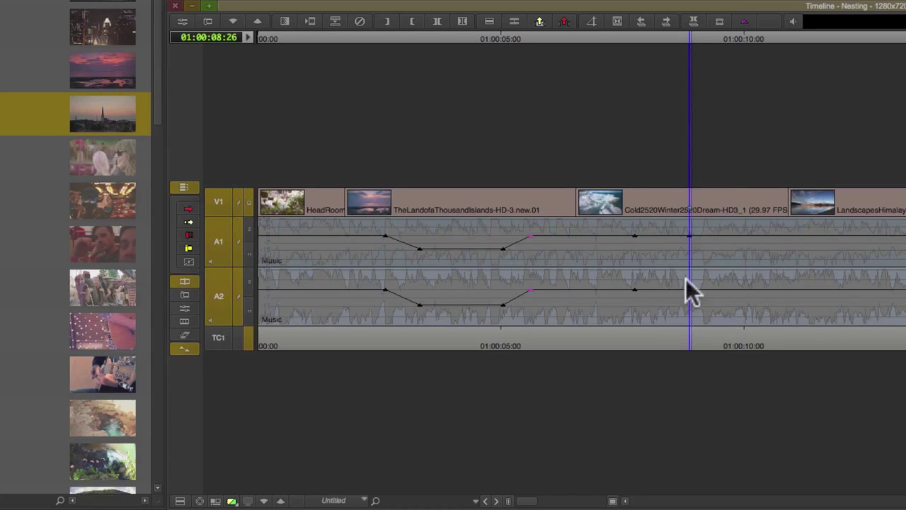
Select the later keyframe pair on A1 and A2, lower it to fade the music, and shift it slightly earlier
drag(681, 271, 718, 268)
key(alt)
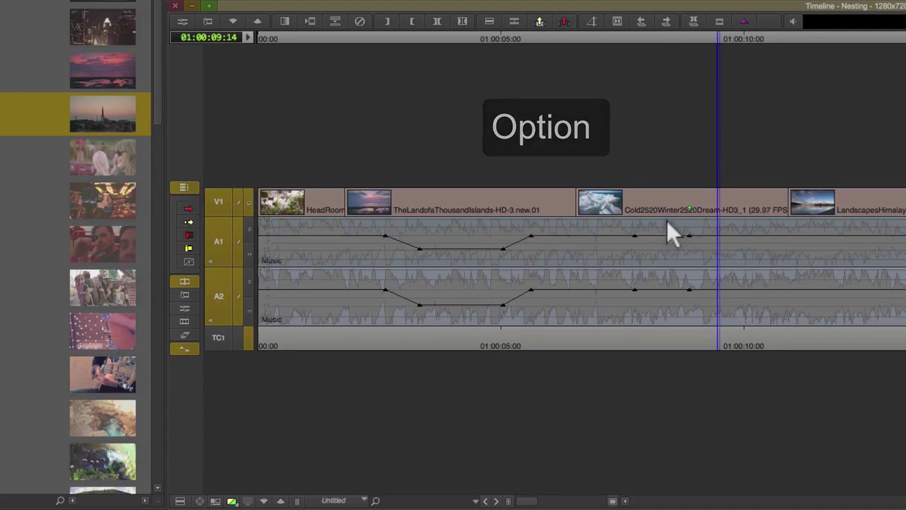
drag(666, 221, 706, 326)
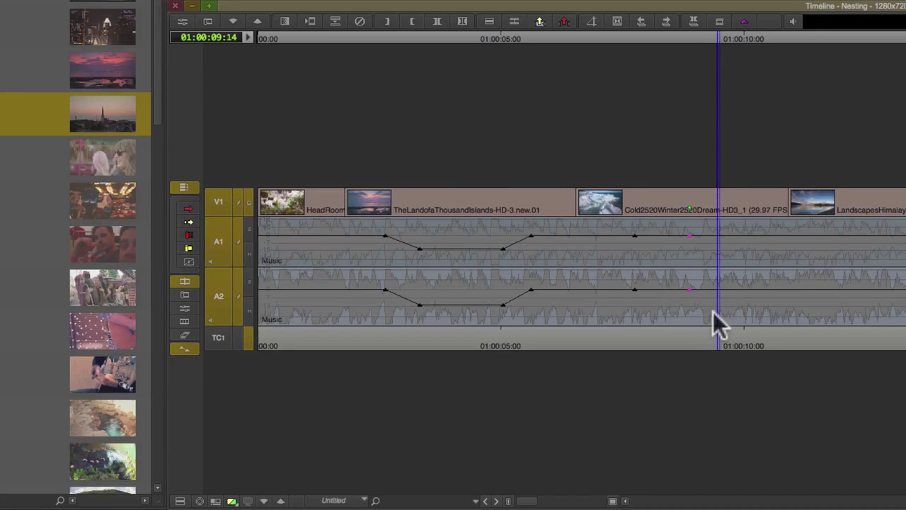
drag(692, 253, 686, 256)
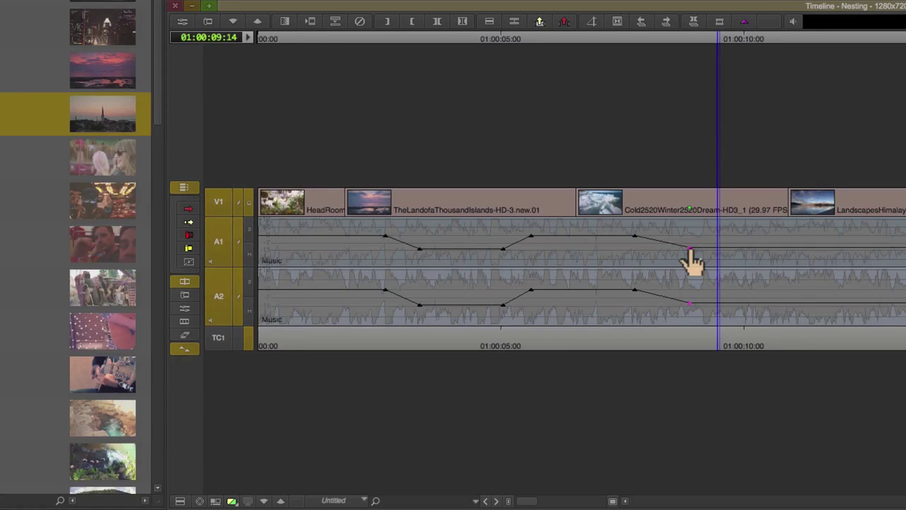
mouse_move(692, 261)
mouse_down()
mouse_move(651, 262)
mouse_move(701, 262)
mouse_up()
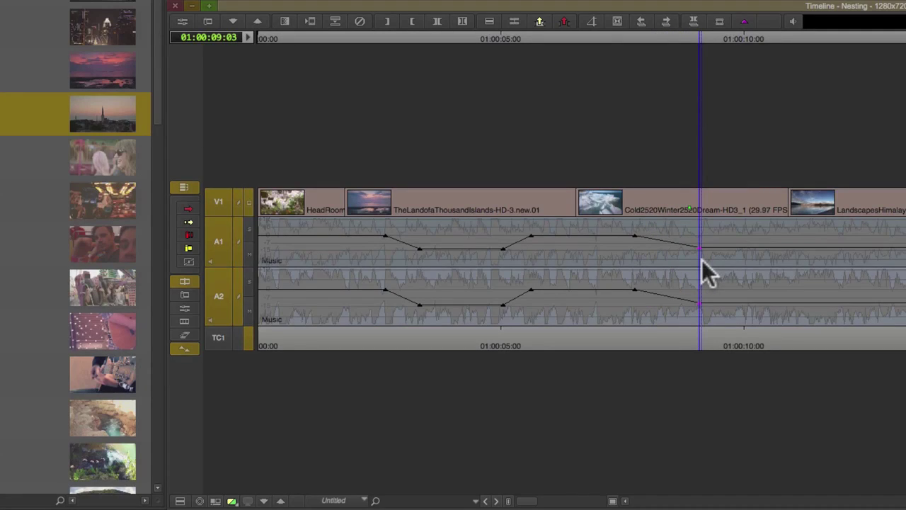